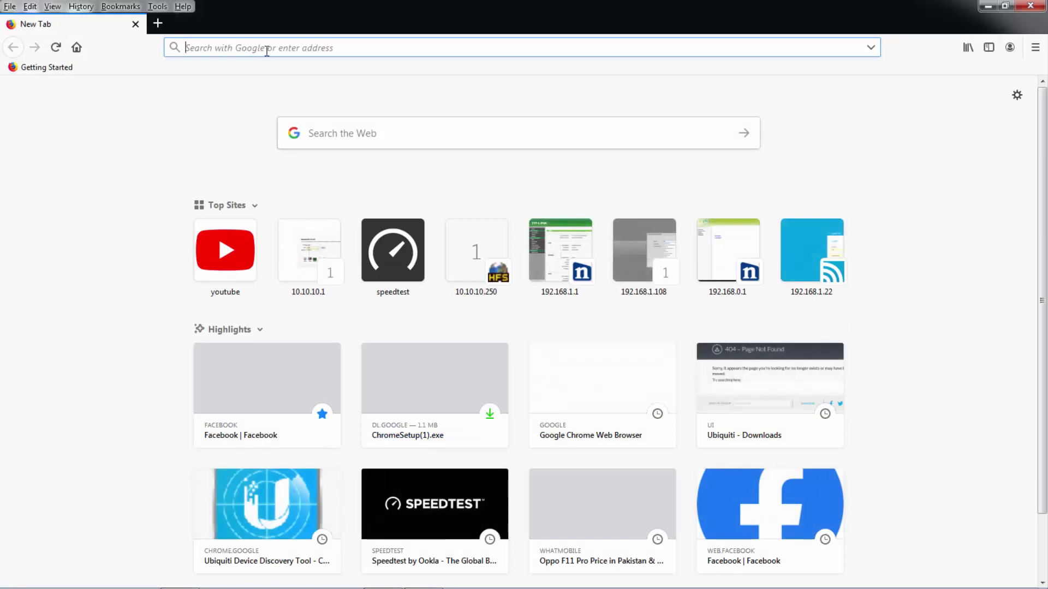
# Load 192.168.1.20 in Firefox and proceed past the self-signed certificate warning.
pyautogui.write('192')
pyautogui.press('Return')
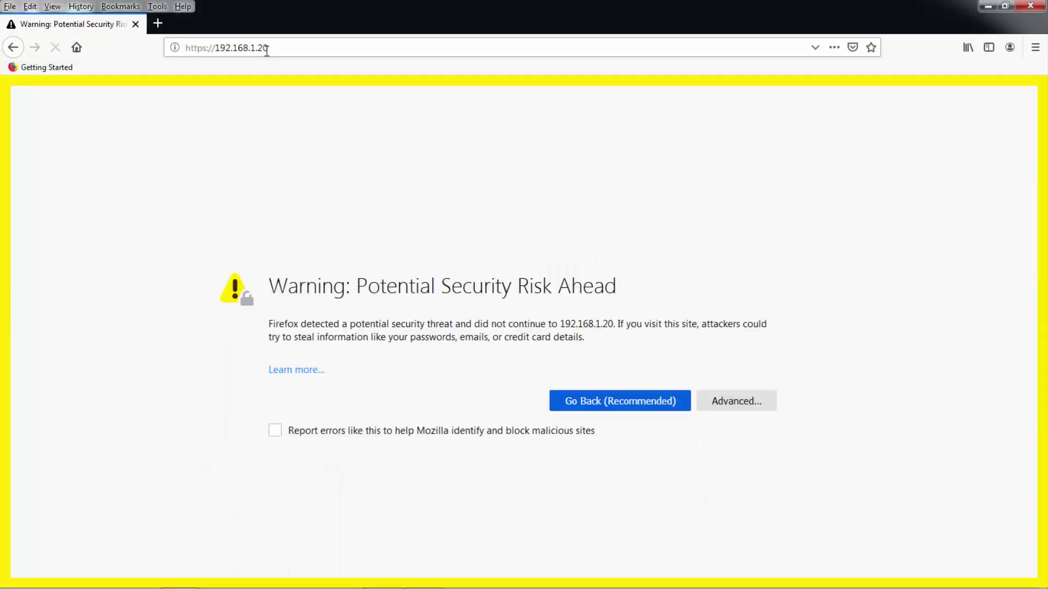
pyautogui.click(731, 398)
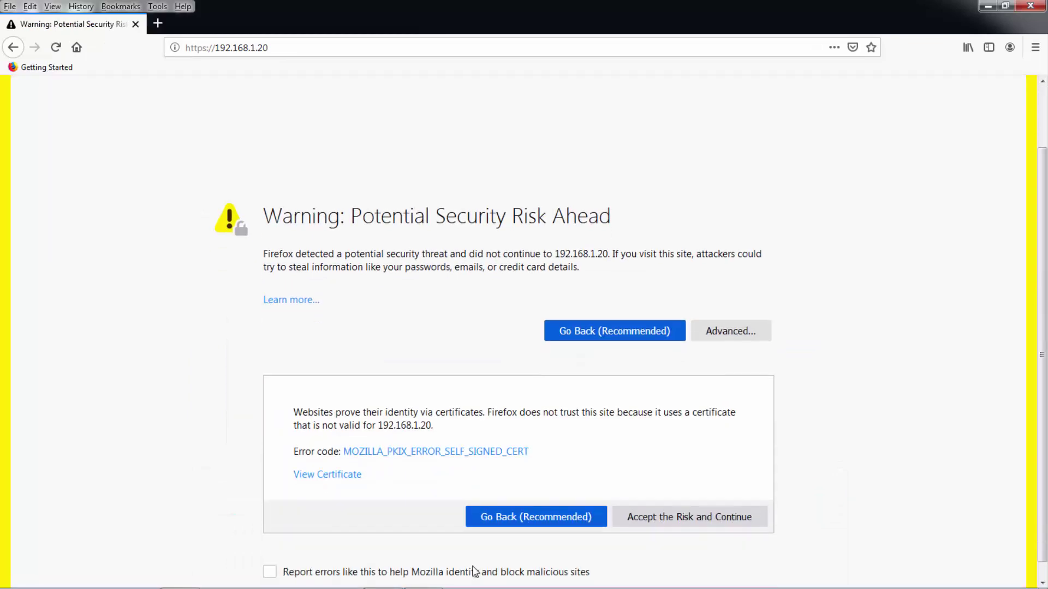
pyautogui.click(655, 501)
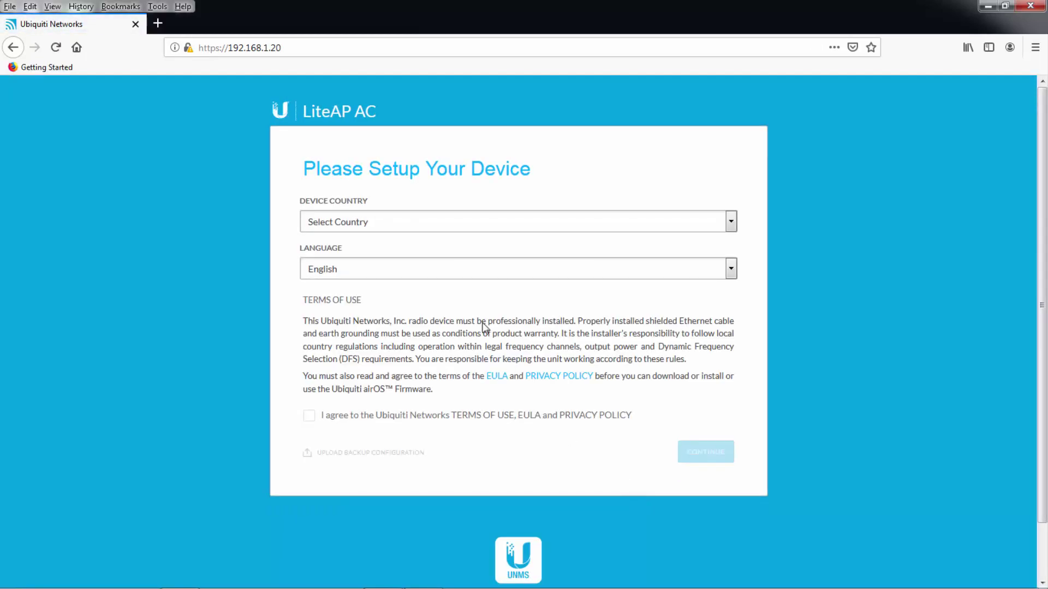
# Set Device Country to Brazil and tick the terms of use agreement.
pyautogui.click(423, 230)
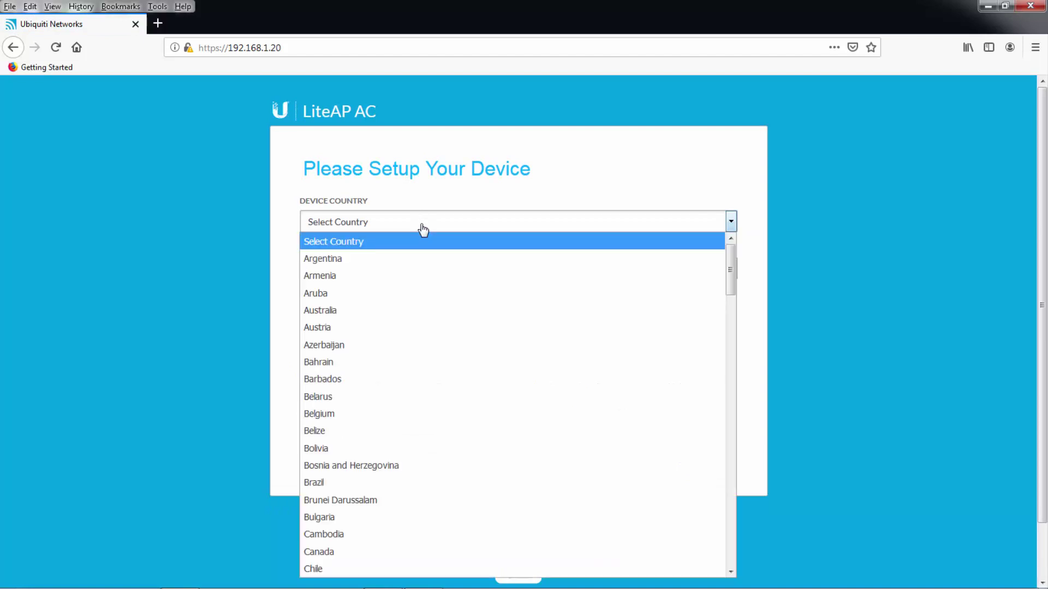
pyautogui.click(347, 482)
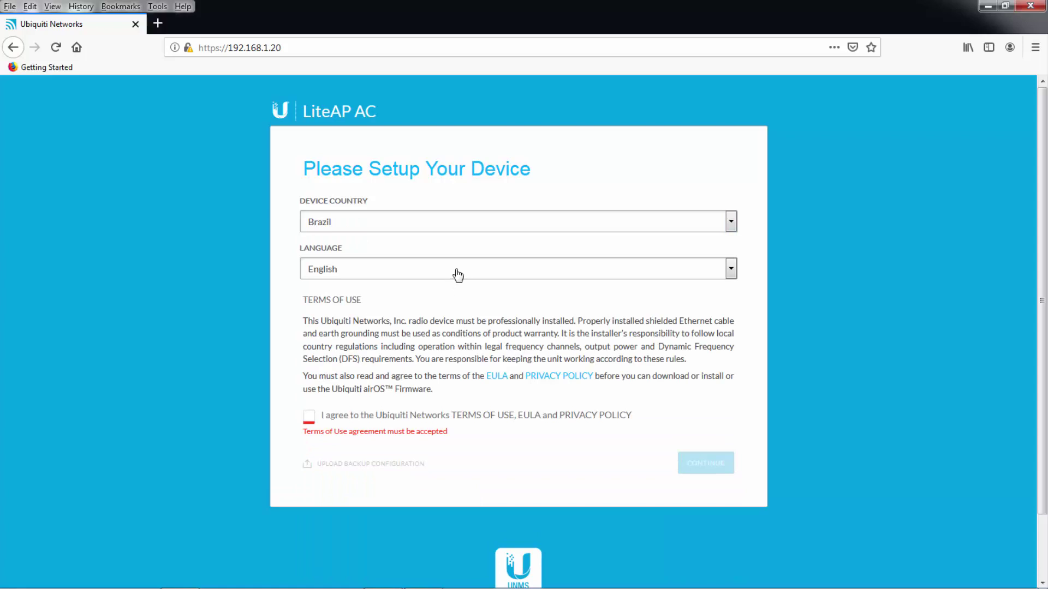
pyautogui.click(310, 418)
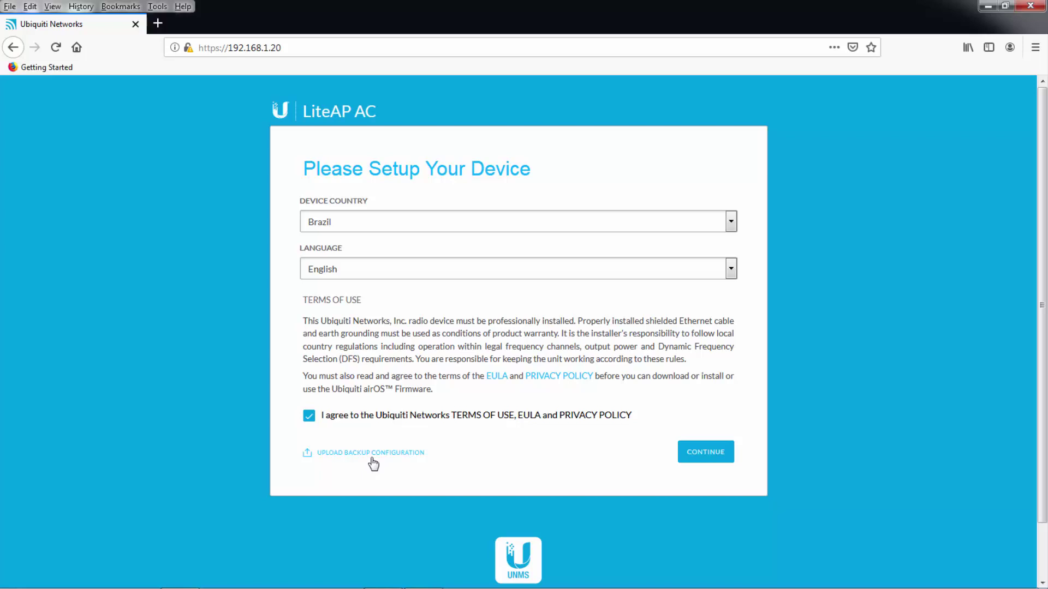
# Continue to login creation, replace the admin password, confirm it, and save.
pyautogui.click(698, 458)
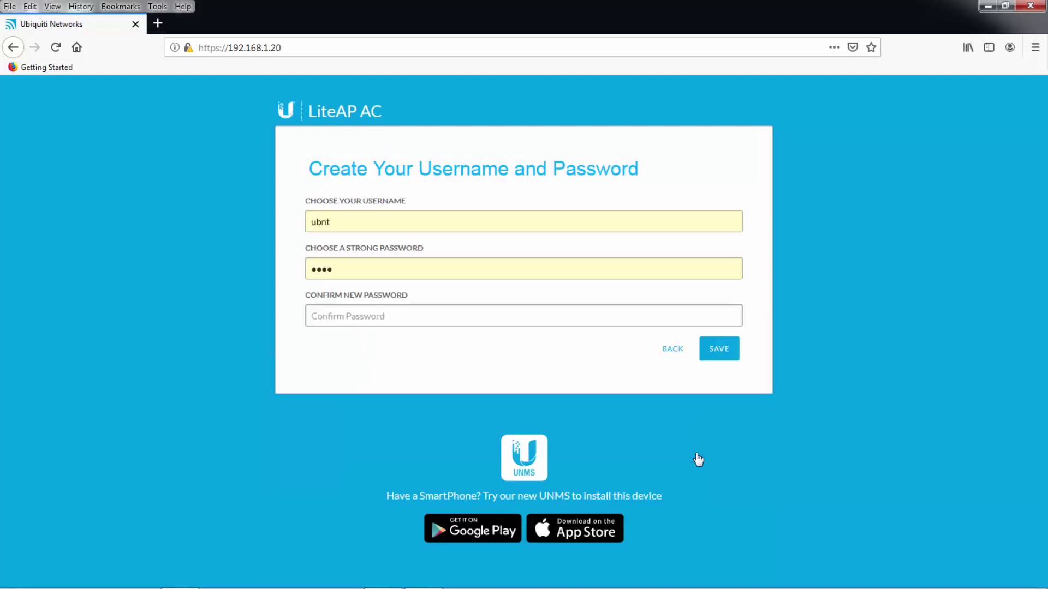
pyautogui.moveTo(346, 269); pyautogui.dragTo(290, 269)
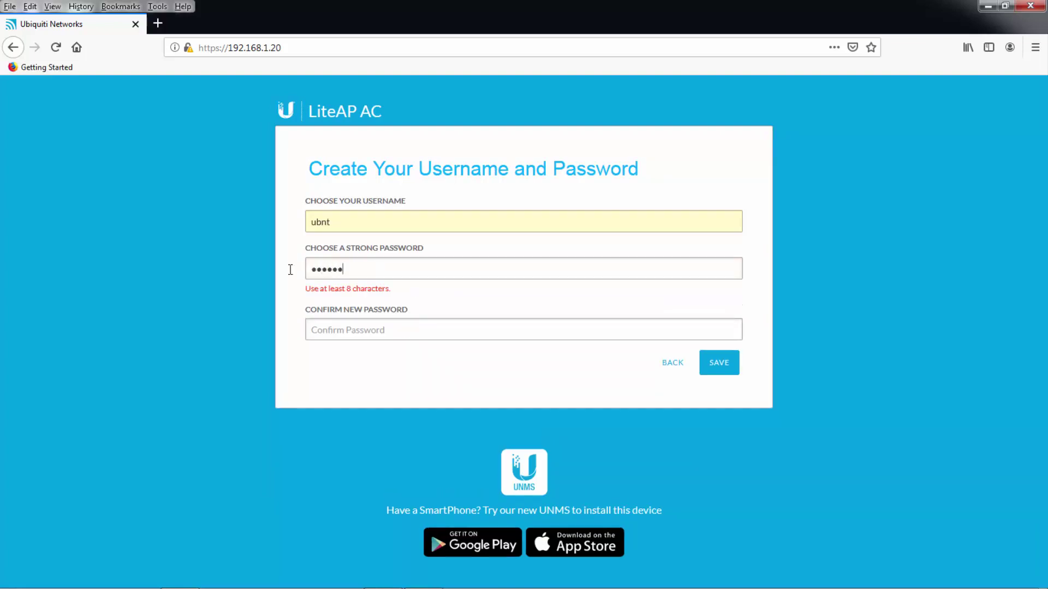
pyautogui.press('Tab')
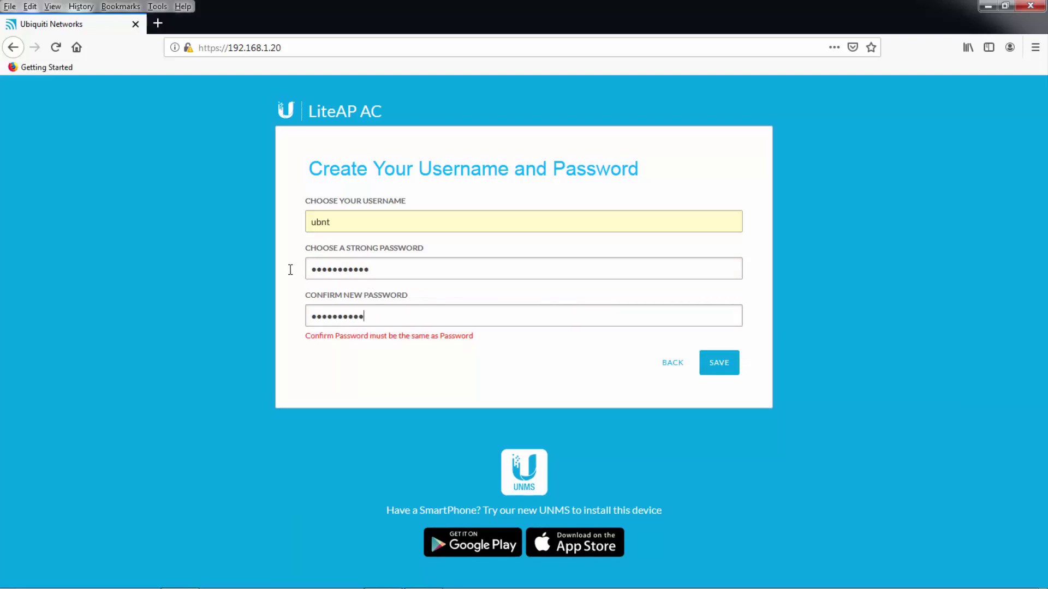
pyautogui.click(726, 355)
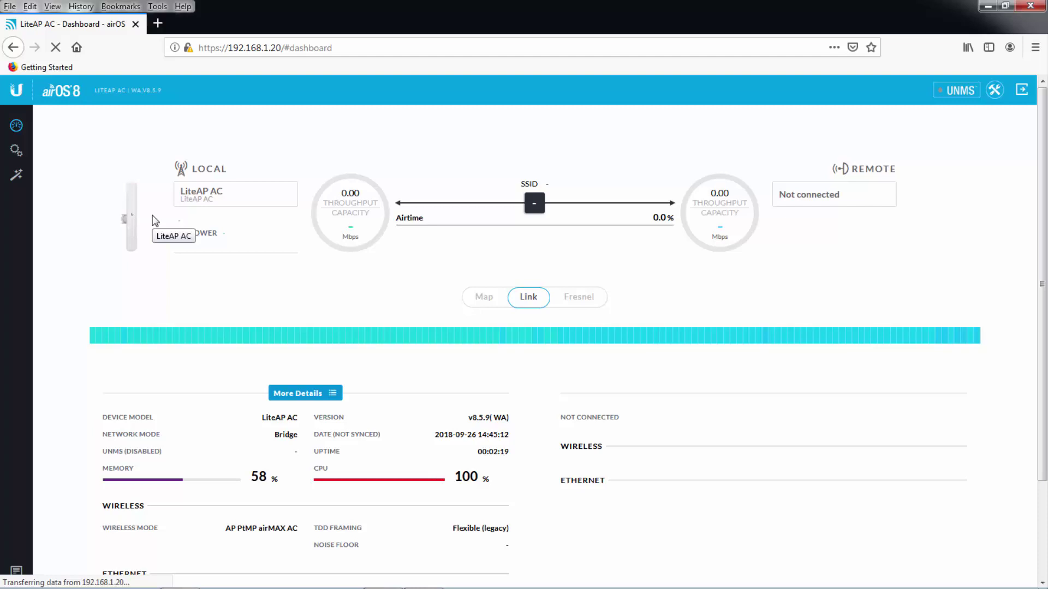
# Show the System settings page listing firmware WA.v8.5.9 on the LAP-120.
pyautogui.click(18, 161)
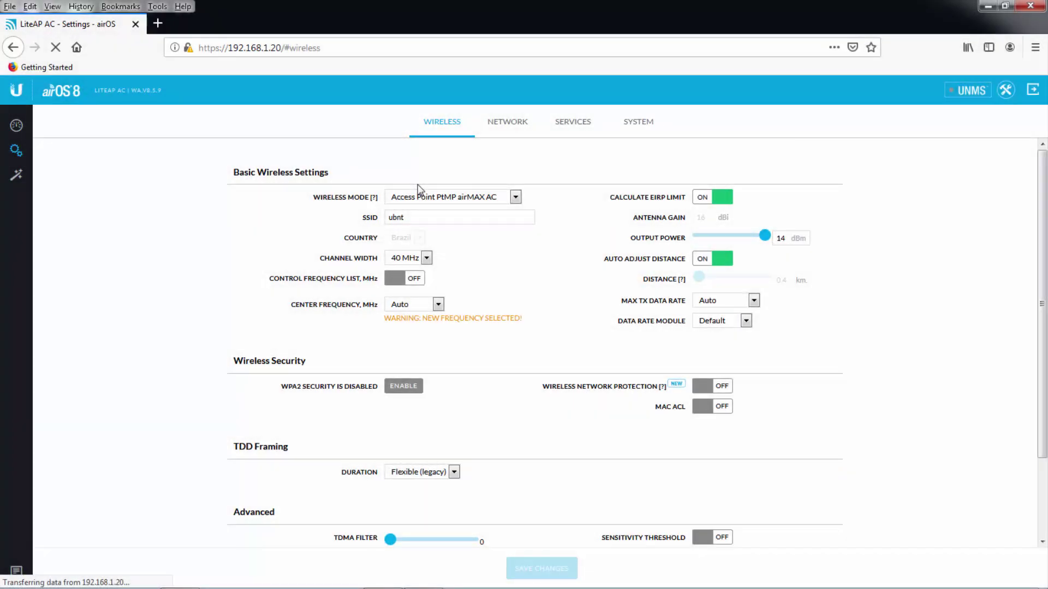
pyautogui.click(643, 130)
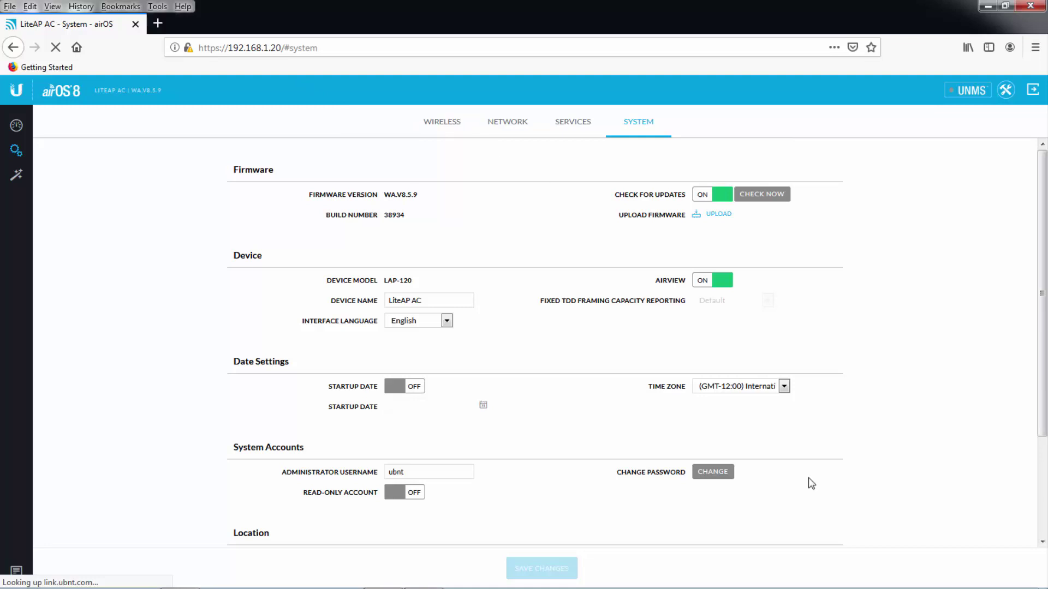
# Upload the WA.v8.6.1 firmware .bin file and apply the firmware update.
pyautogui.click(721, 216)
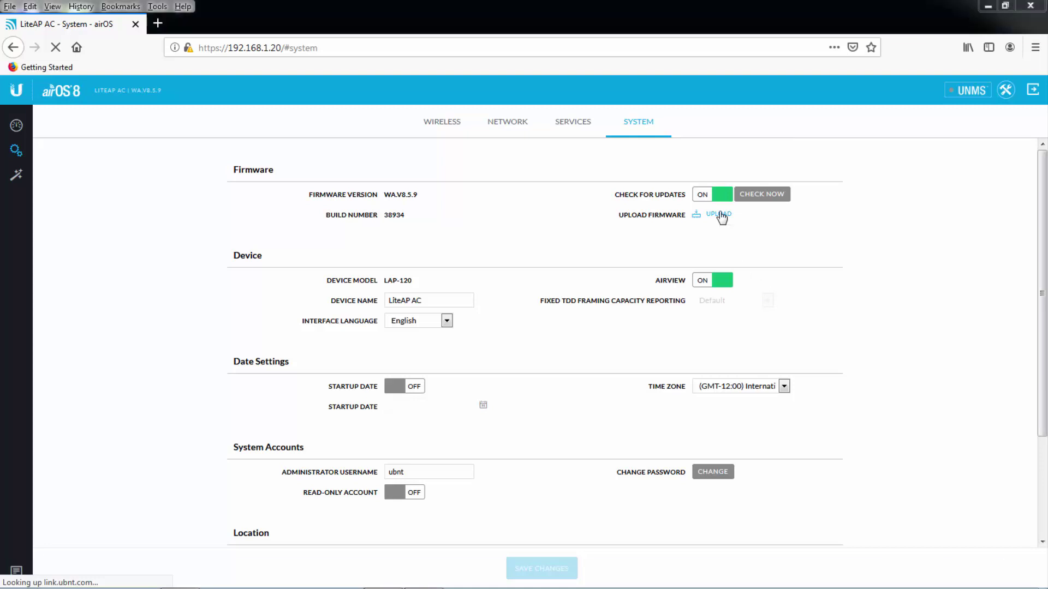
pyautogui.doubleClick(191, 89)
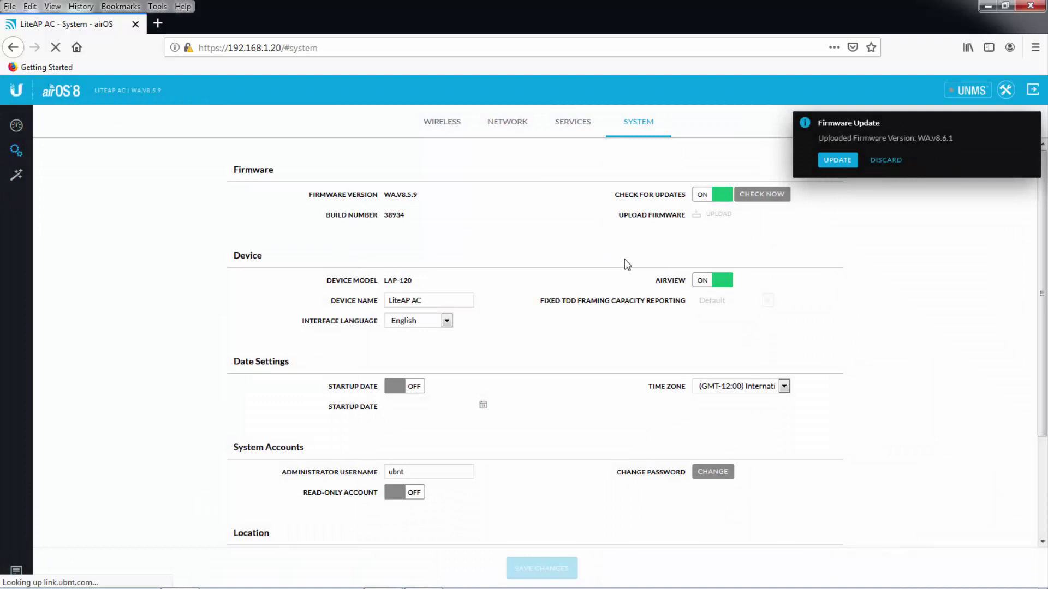
pyautogui.click(838, 160)
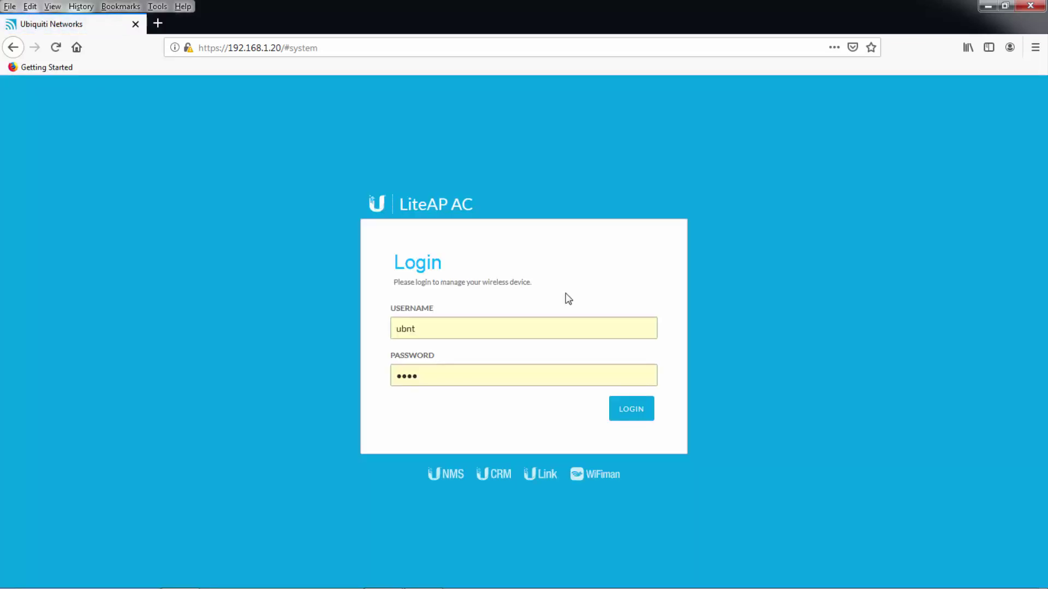
# Log back in with the admin password and decline Firefox's save-login prompt.
pyautogui.moveTo(428, 382); pyautogui.dragTo(335, 406)
pyautogui.write('***********')
pyautogui.press('Return')
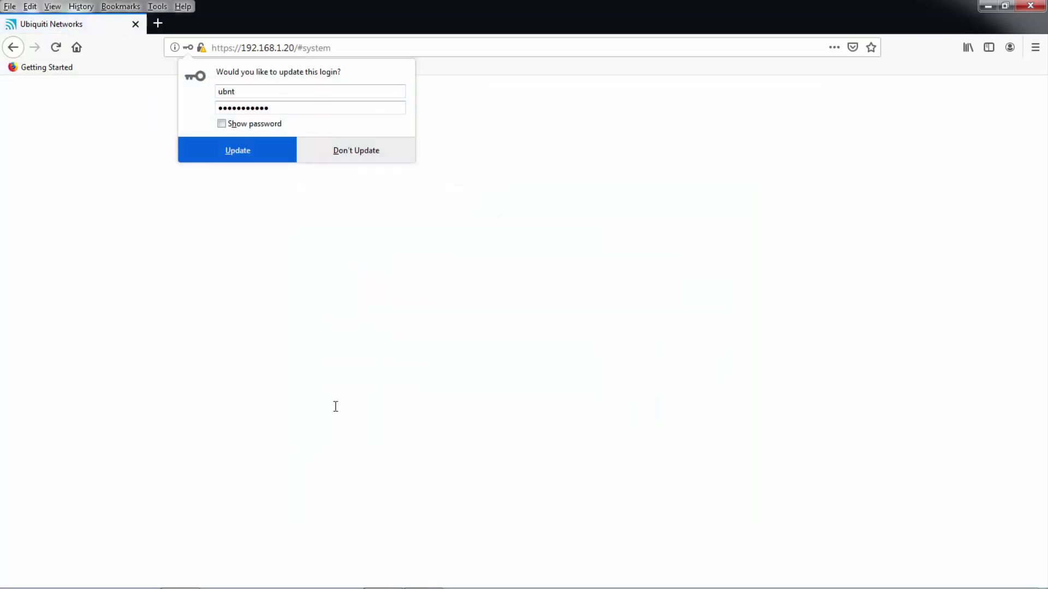
pyautogui.click(366, 143)
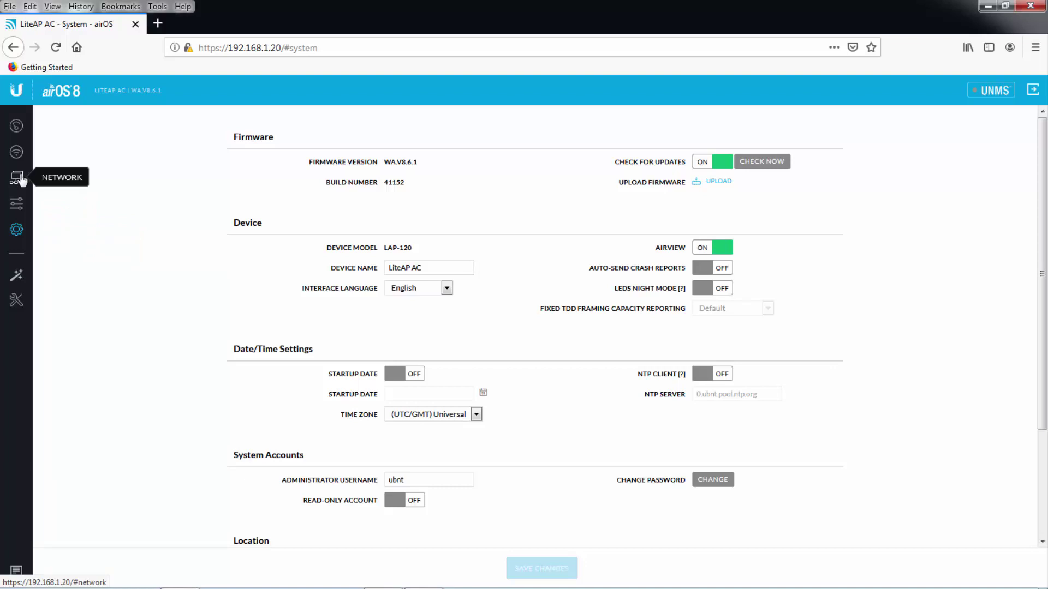
# On the Wireless page, set Wireless Mode to Access Point PtMP airMAX Mixed.
pyautogui.click(17, 155)
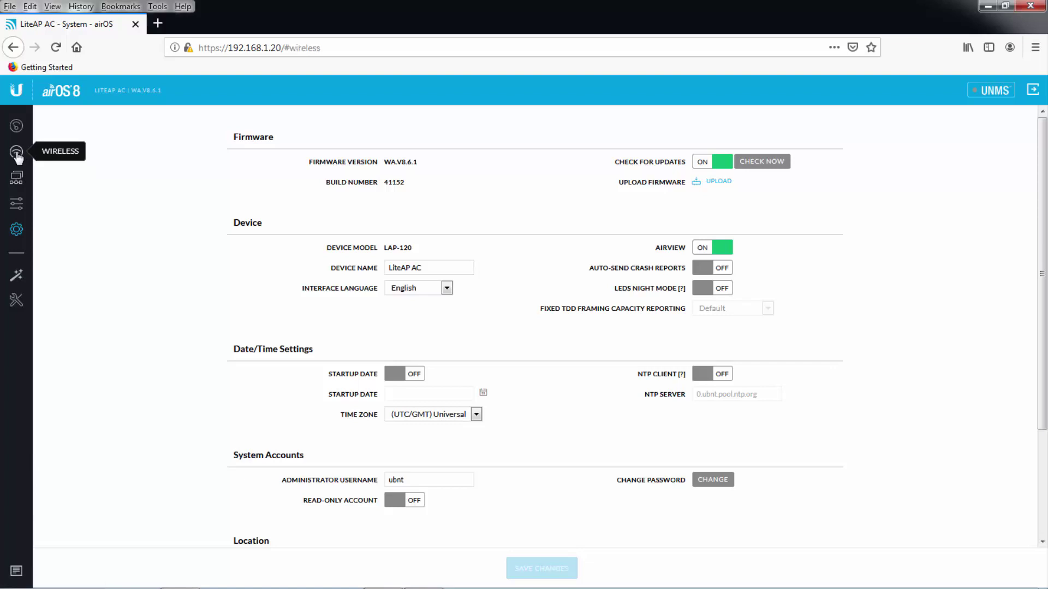
pyautogui.click(515, 165)
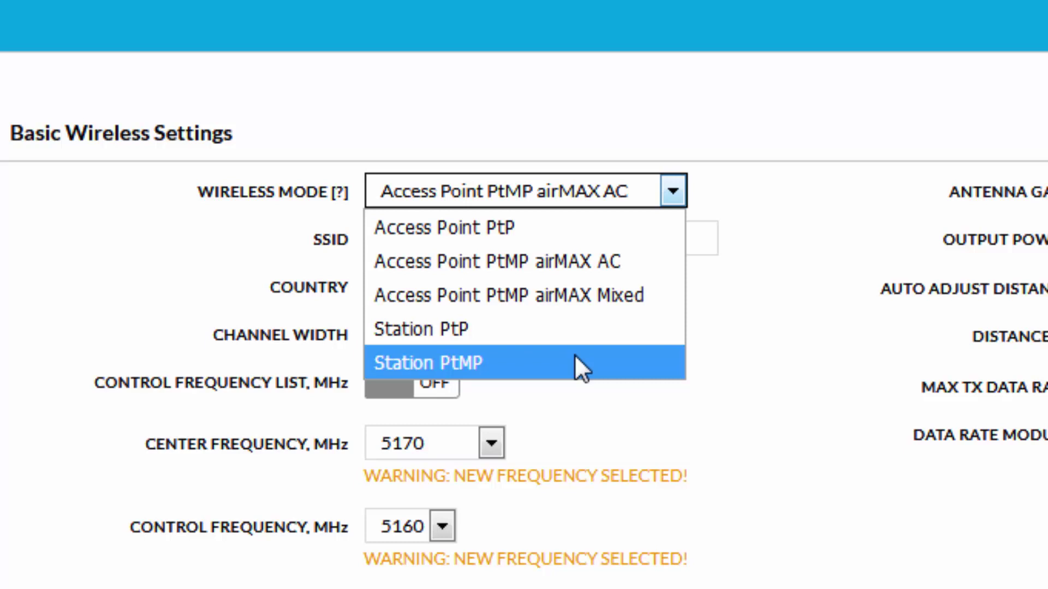
pyautogui.click(584, 294)
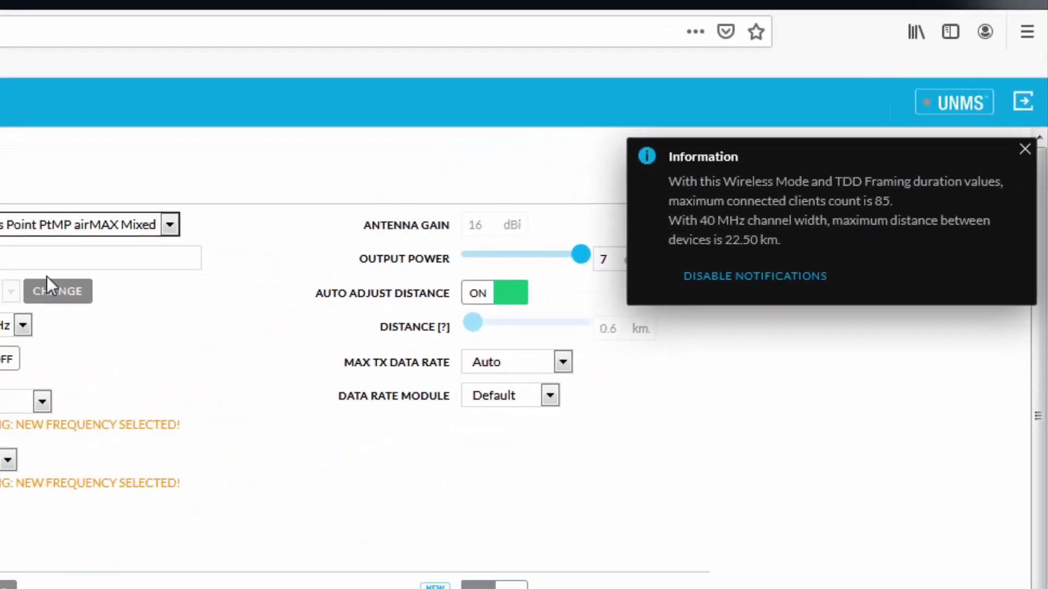
# Change the SSID to 'Mianwali SC ZTower West'.
pyautogui.click(412, 185)
pyautogui.doubleClick(412, 184)
pyautogui.write('Mianw')
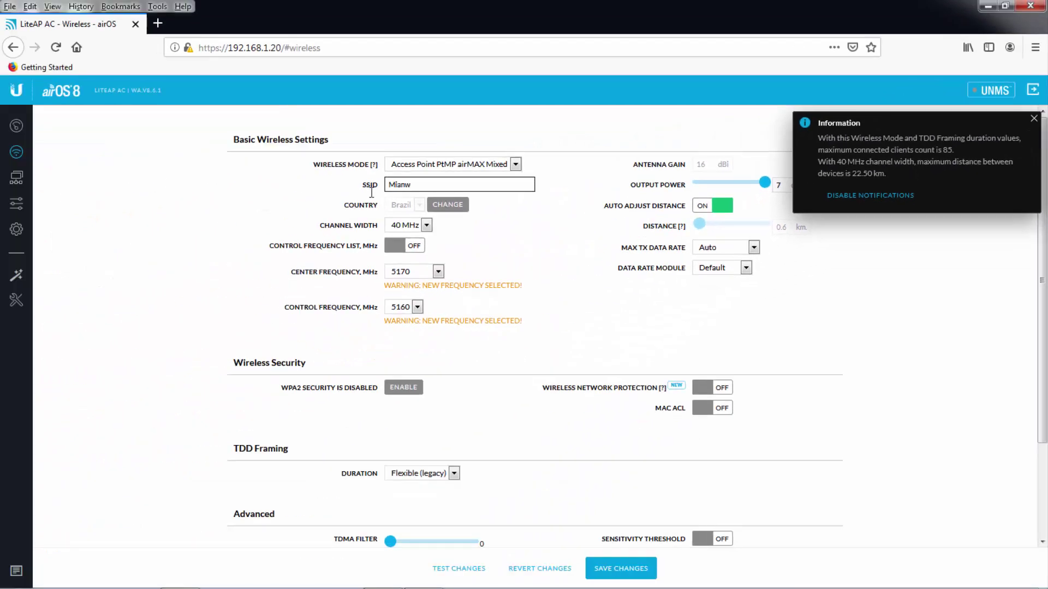
pyautogui.write('ali SC ZTower West')
# Check channel width and the 5170 MHz center frequency, then run a Site Survey.
pyautogui.click(429, 227)
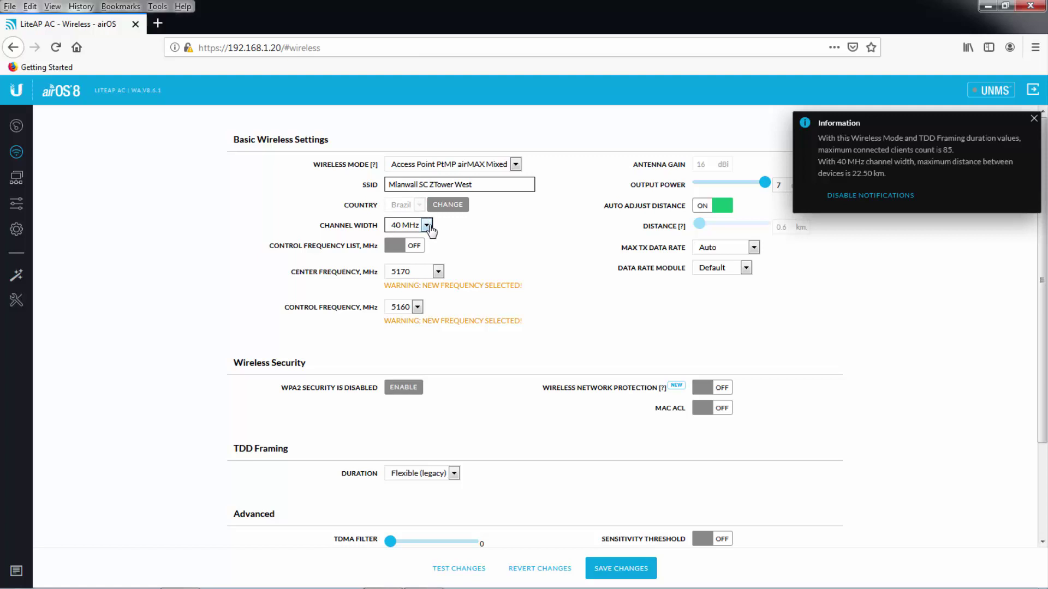
pyautogui.click(438, 271)
pyautogui.click(438, 272)
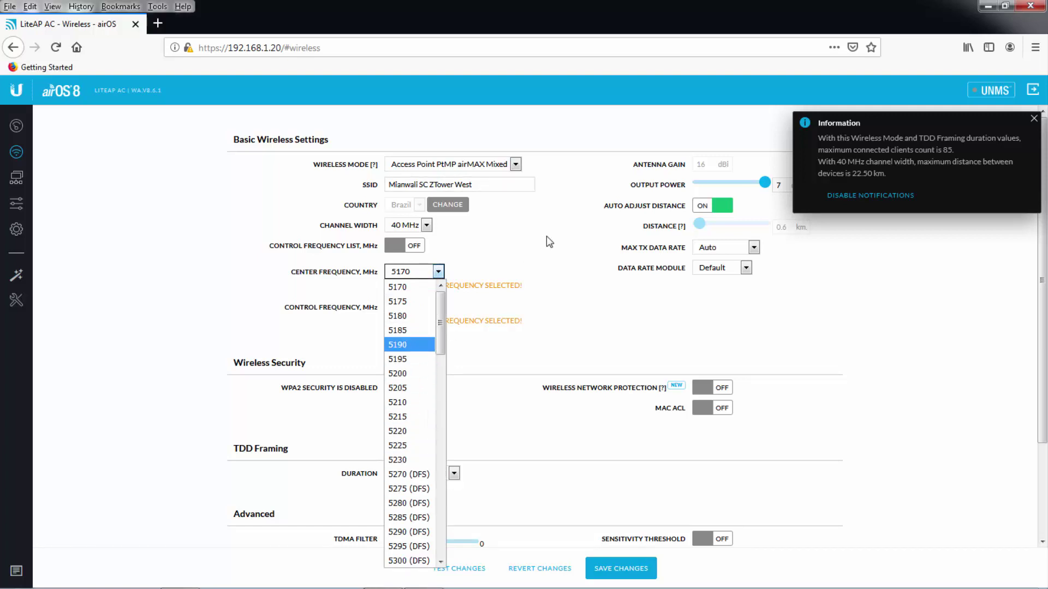
pyautogui.scroll(-1, 71, 326)
pyautogui.click(17, 299)
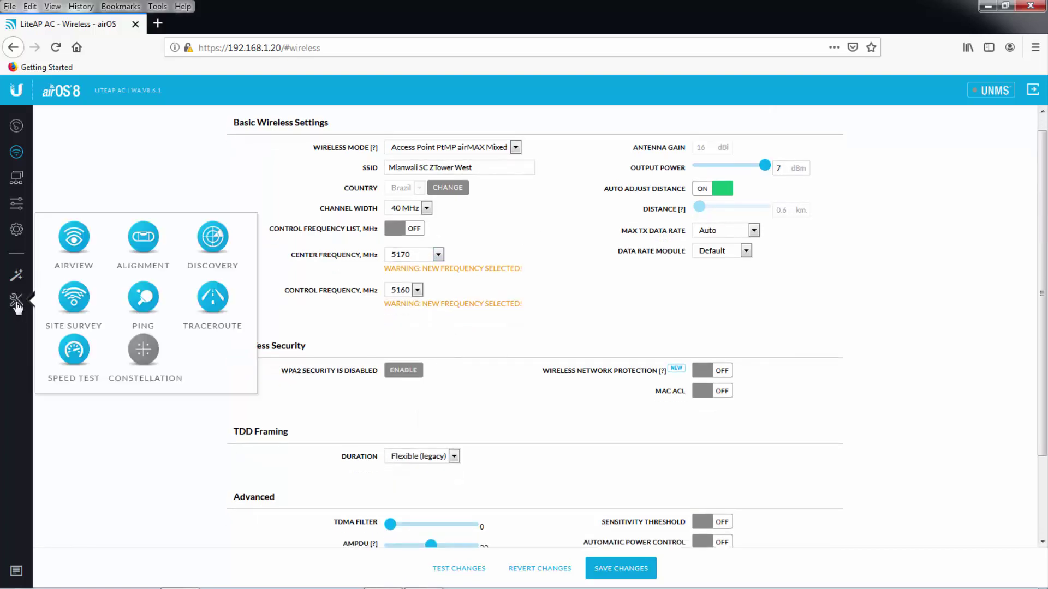
pyautogui.click(74, 299)
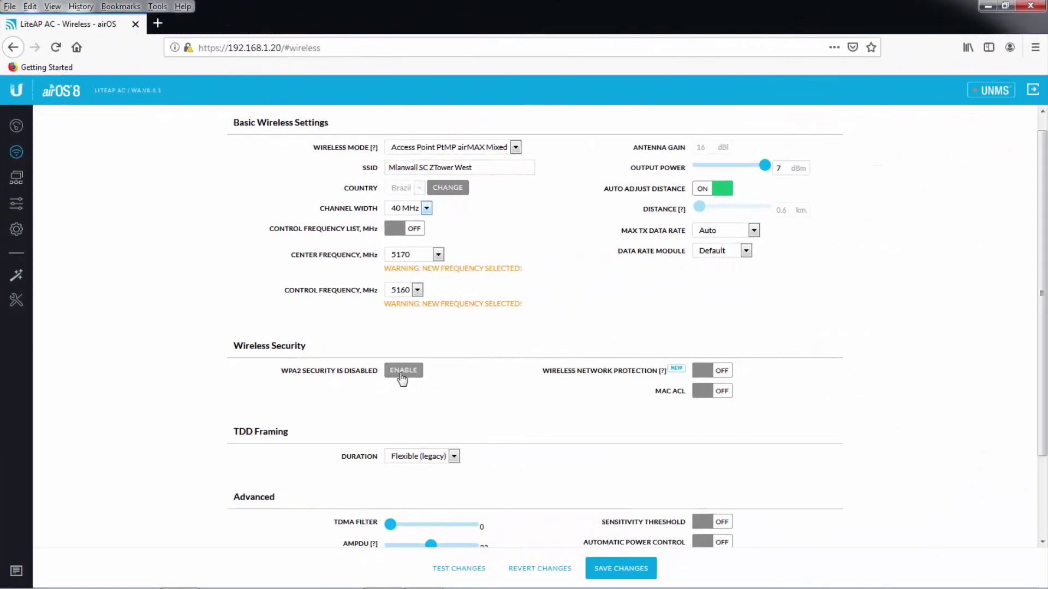
# Enable WPA2 Personal with a preshared key and switch Wireless Network Protection on.
pyautogui.click(402, 371)
pyautogui.click(415, 386)
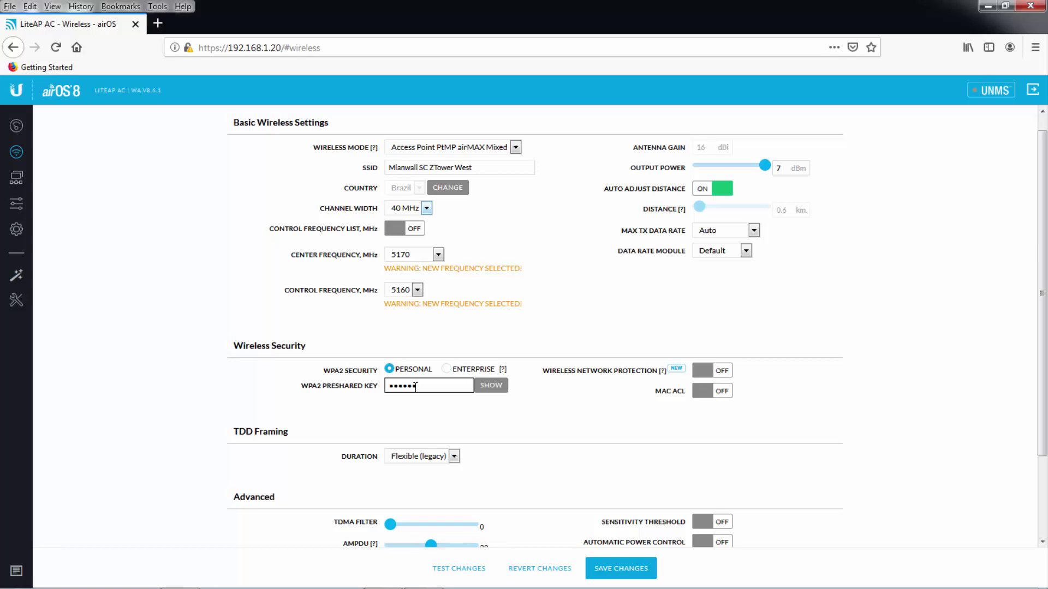
pyautogui.scroll(-3, 519, 405)
pyautogui.click(523, 245)
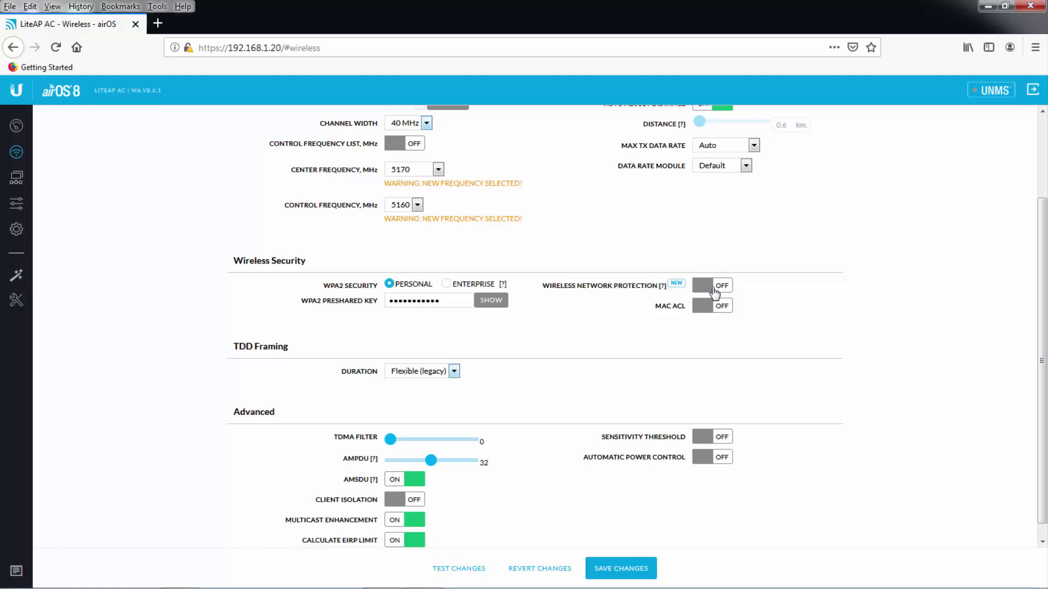
pyautogui.click(714, 293)
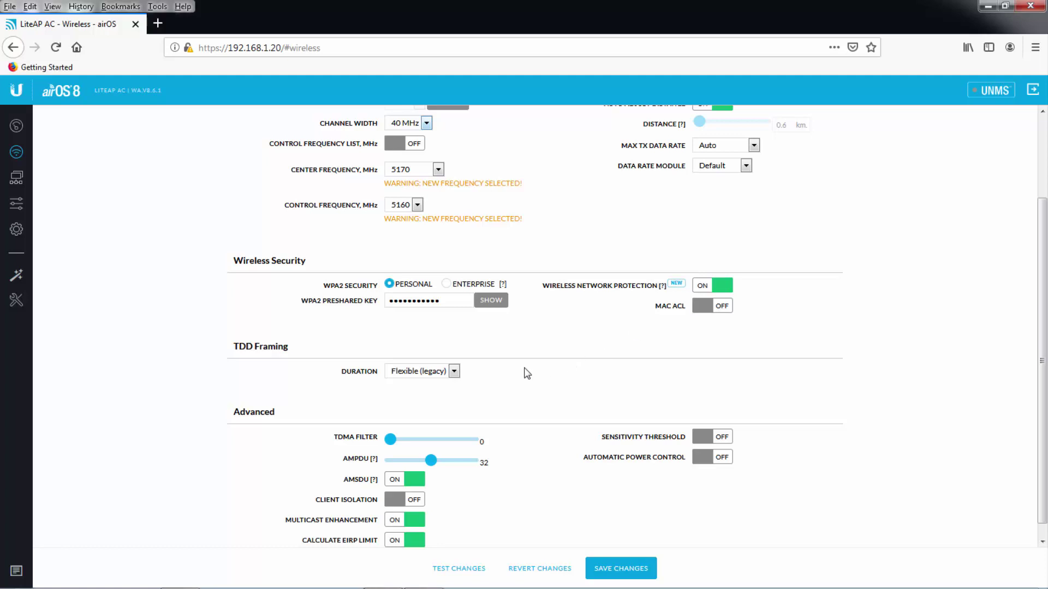
# Leave TDD Framing Duration at Flexible (legacy) and toggle Client Isolation on.
pyautogui.click(455, 371)
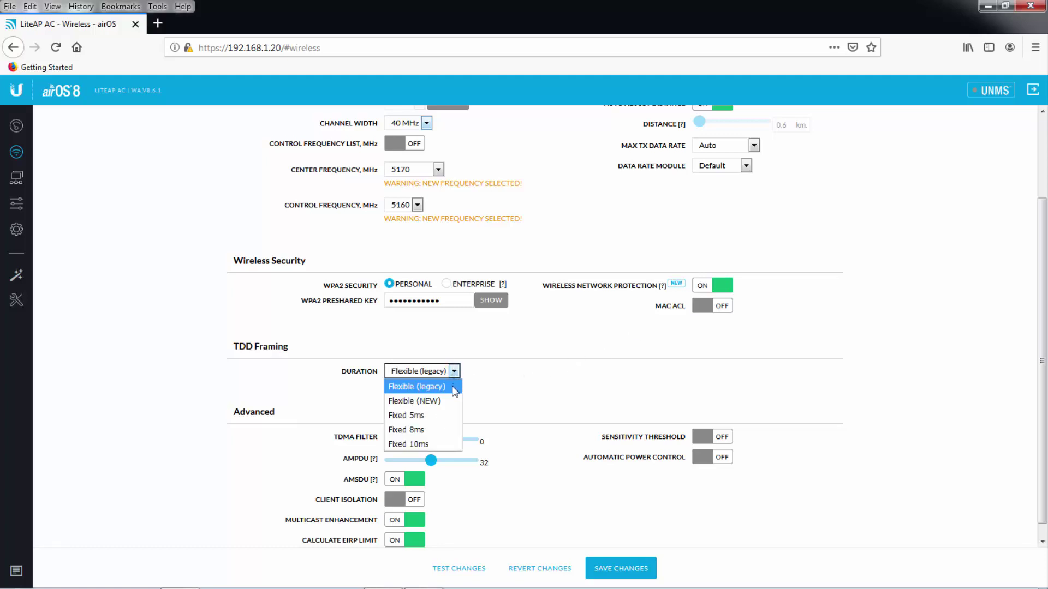
pyautogui.click(484, 395)
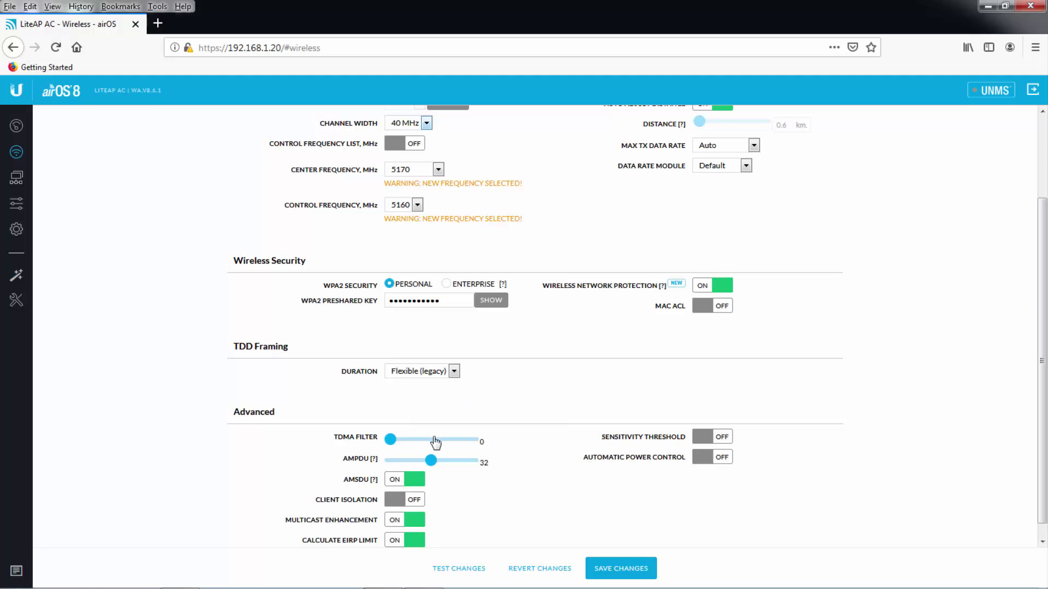
pyautogui.click(415, 500)
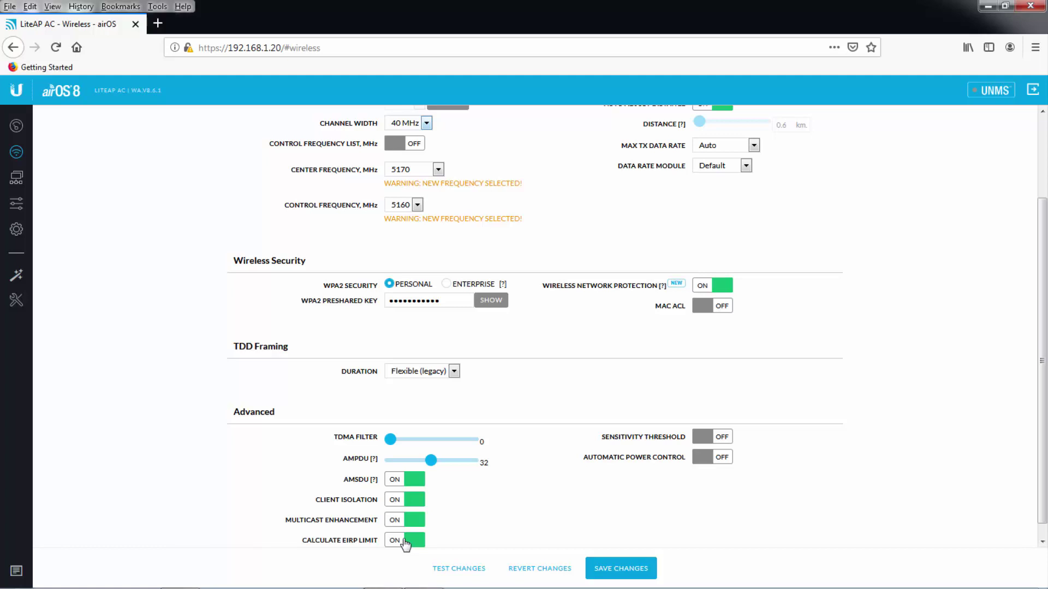
# Switch off Calculate EIRP Limit and raise Output Power to the 24 dBm maximum.
pyautogui.click(405, 540)
pyautogui.scroll(3, 651, 436)
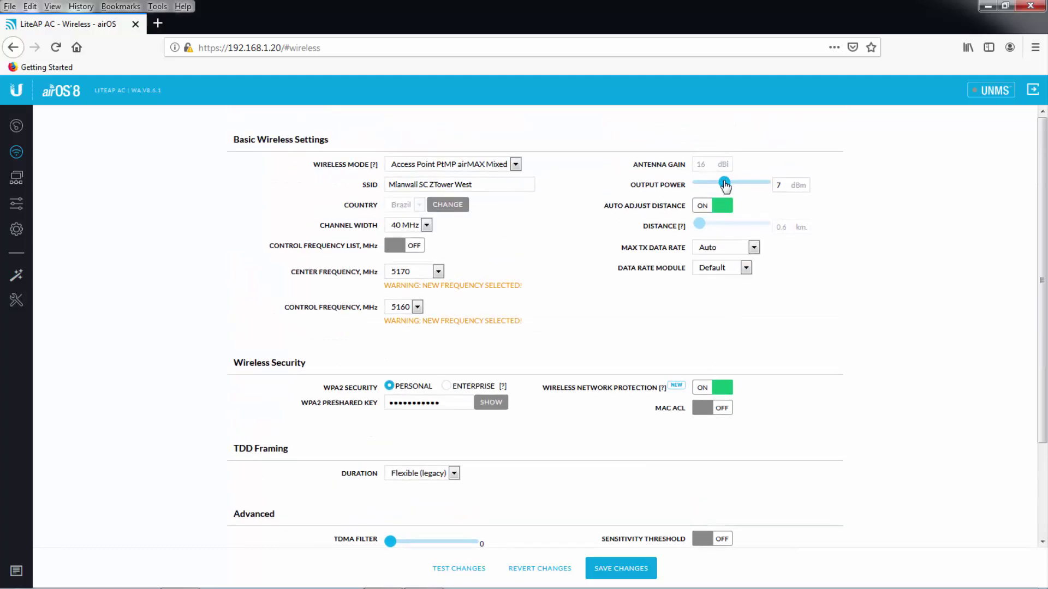
pyautogui.moveTo(725, 183); pyautogui.dragTo(805, 200)
# In Network settings, set the management IP to 192.168.1.141 and turn STP on.
pyautogui.click(21, 182)
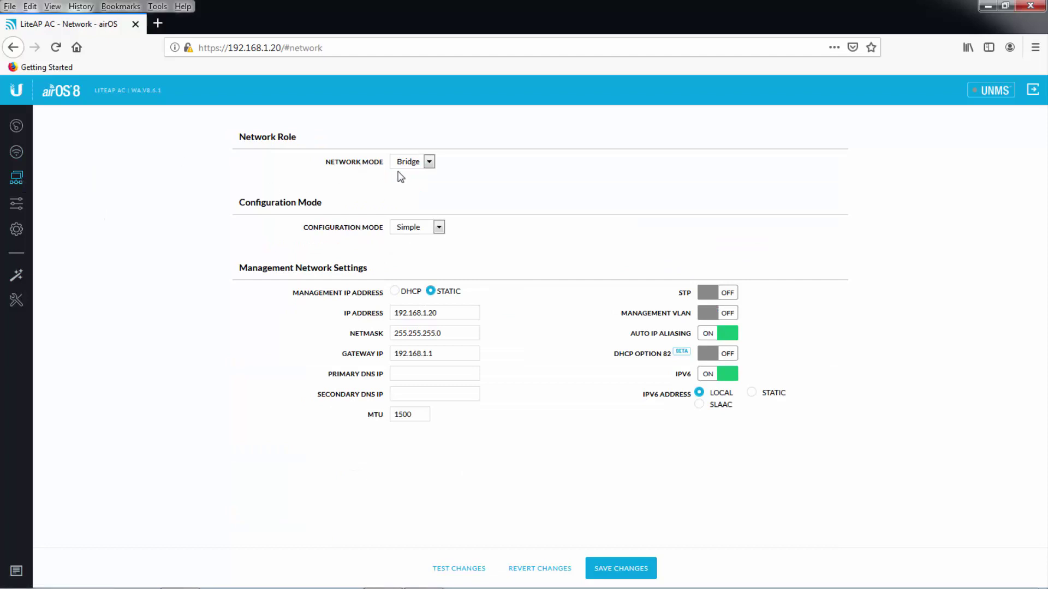
pyautogui.click(448, 315)
pyautogui.press('BackSpace')
pyautogui.press('BackSpace')
pyautogui.click(731, 293)
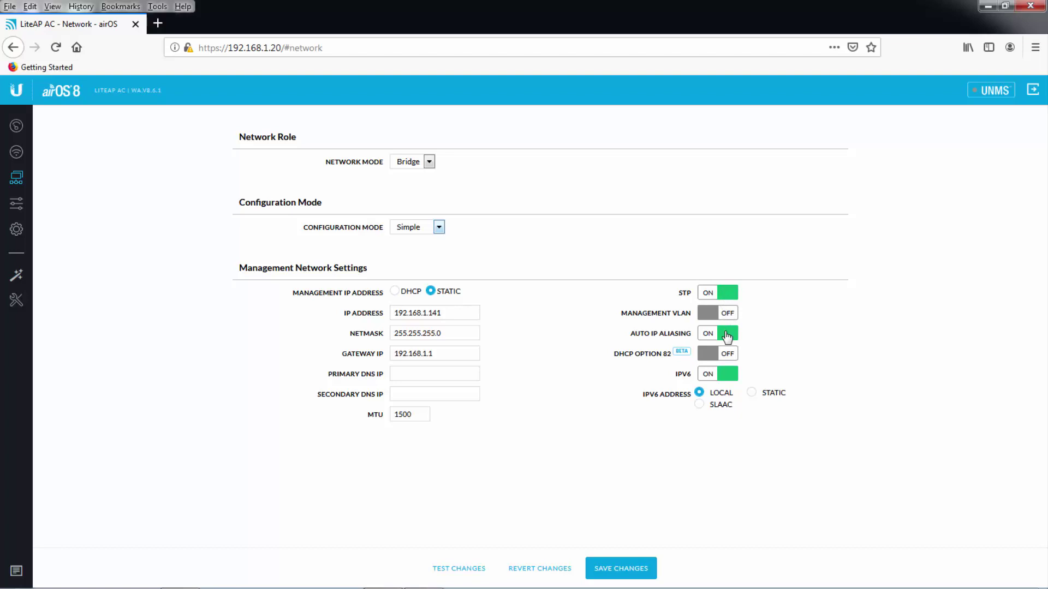
pyautogui.click(16, 206)
# Turn on CDP, rename the device to 'Zong Tower LiteAP AC', and save the changes.
pyautogui.scroll(-1, 423, 262)
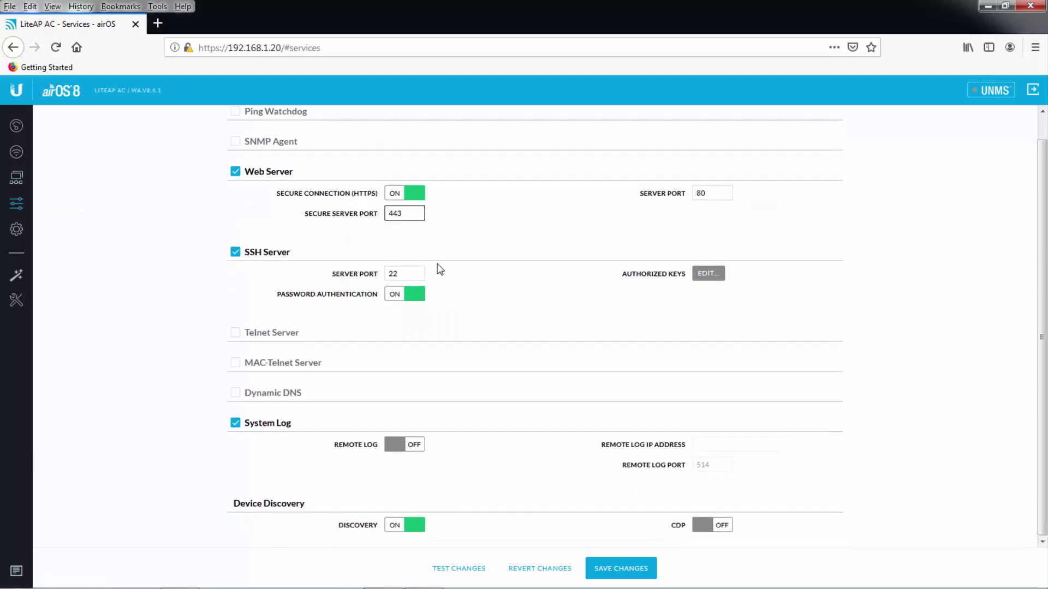
pyautogui.click(708, 528)
pyautogui.click(15, 239)
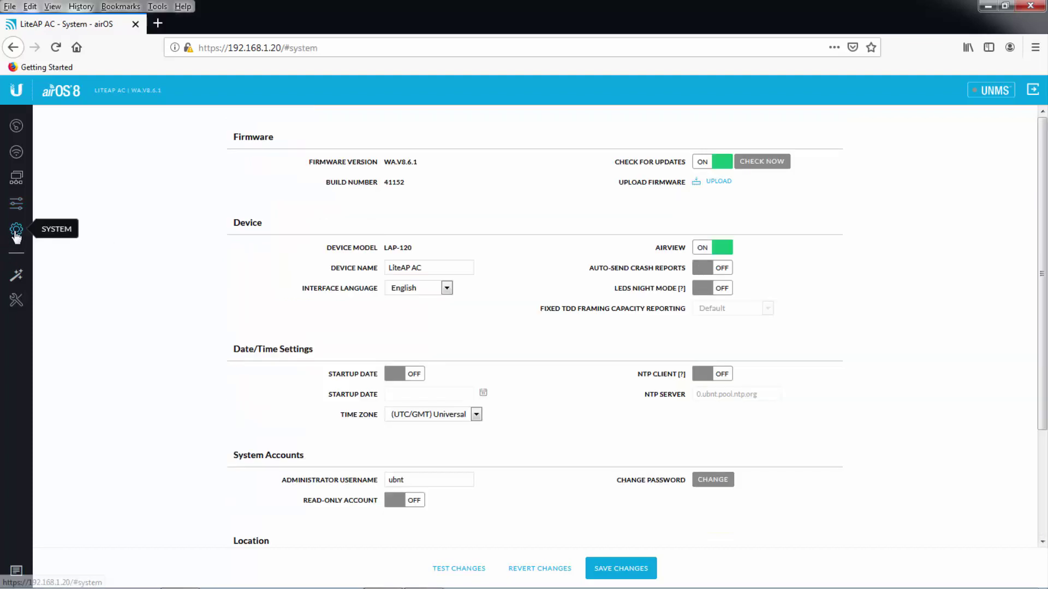
pyautogui.click(388, 267)
pyautogui.write('Zong ')
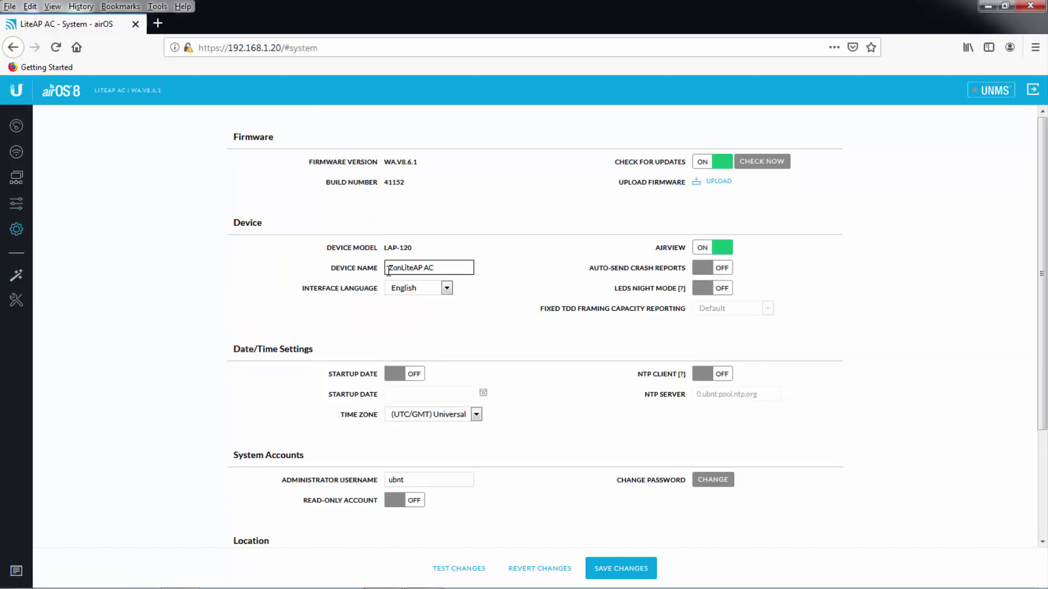
pyautogui.write('Tower')
pyautogui.click(611, 567)
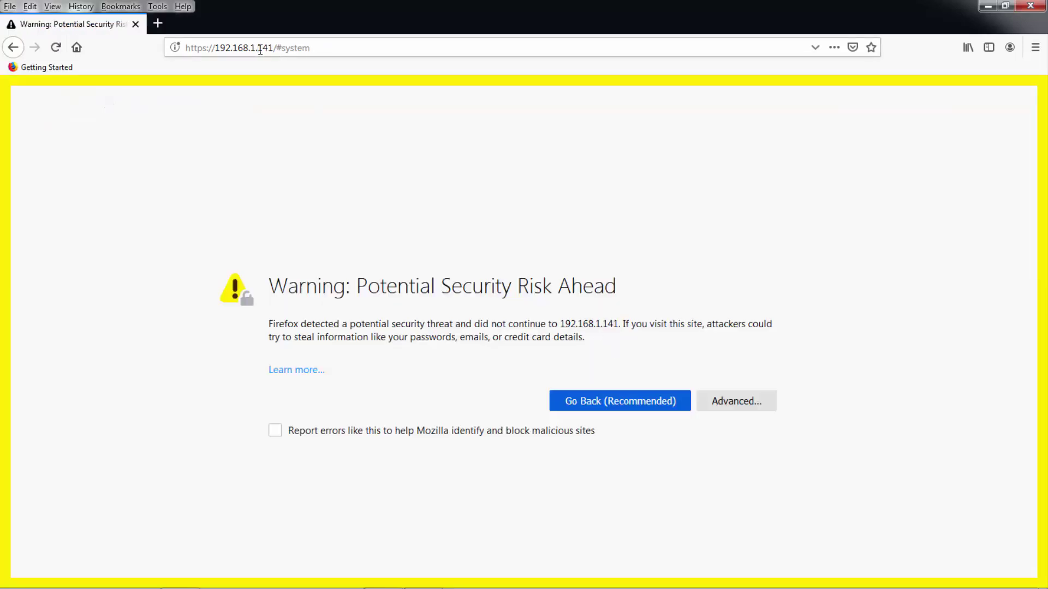
# Browse to 192.168.1.141 and accept the self-signed certificate warning.
pyautogui.doubleClick(260, 48)
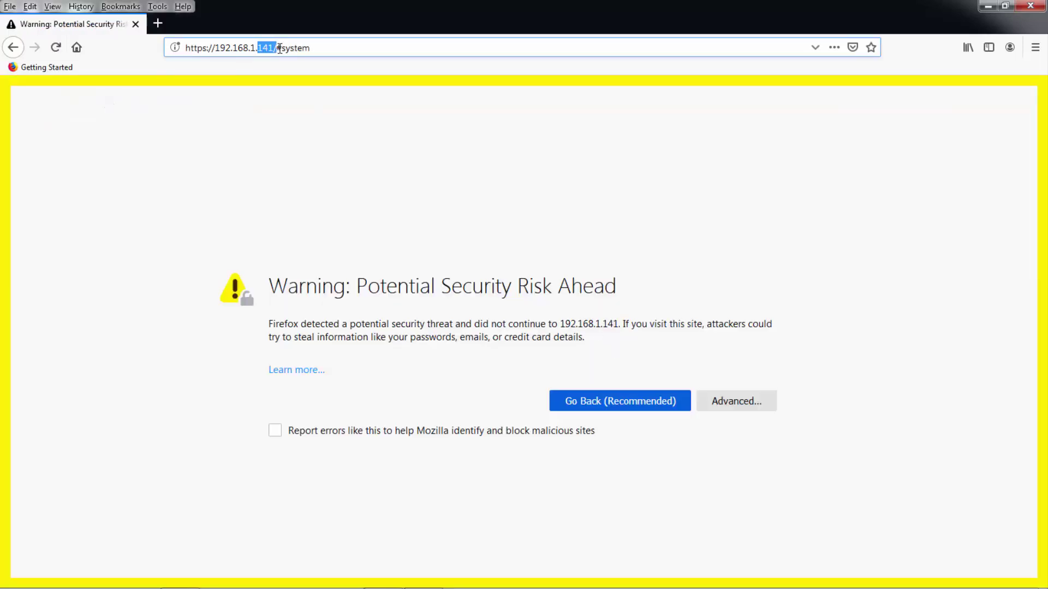
pyautogui.click(721, 413)
pyautogui.scroll(-3, 545, 507)
pyautogui.click(659, 507)
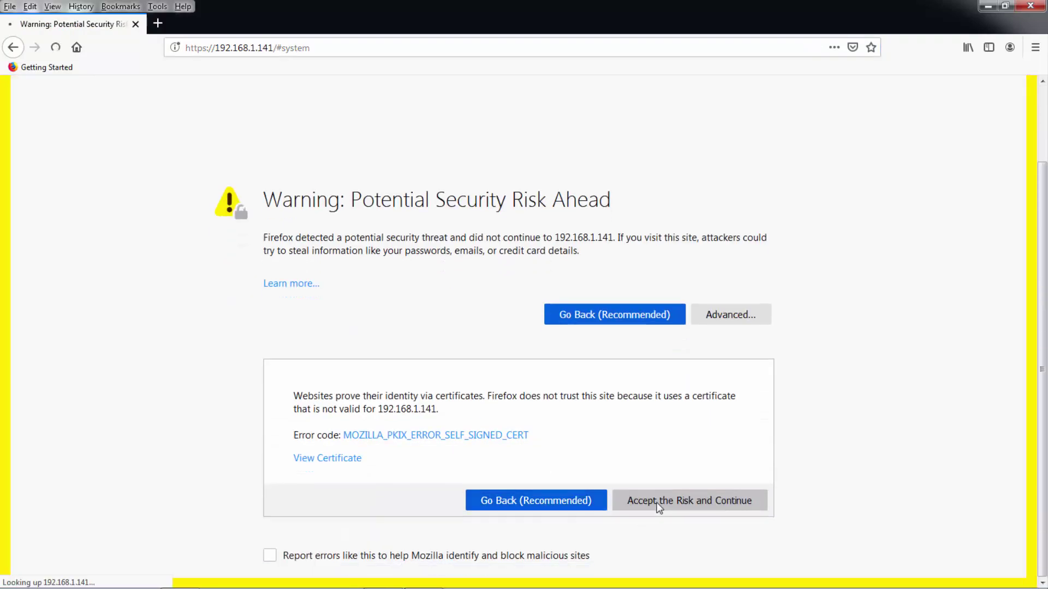
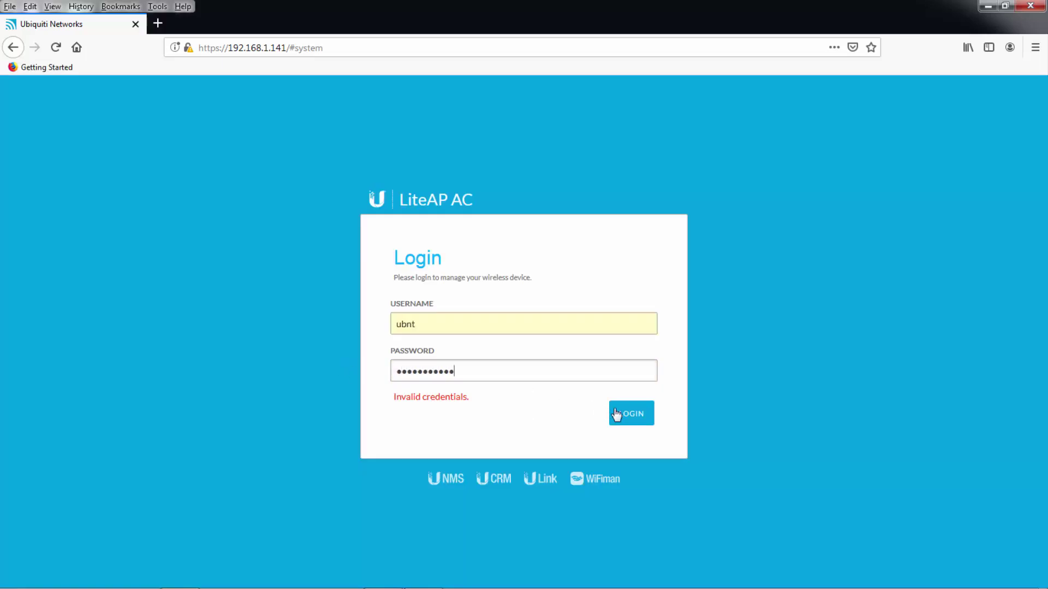
# Submit the ubnt username and new password to sign in to the LiteAP AC.
pyautogui.click(628, 418)
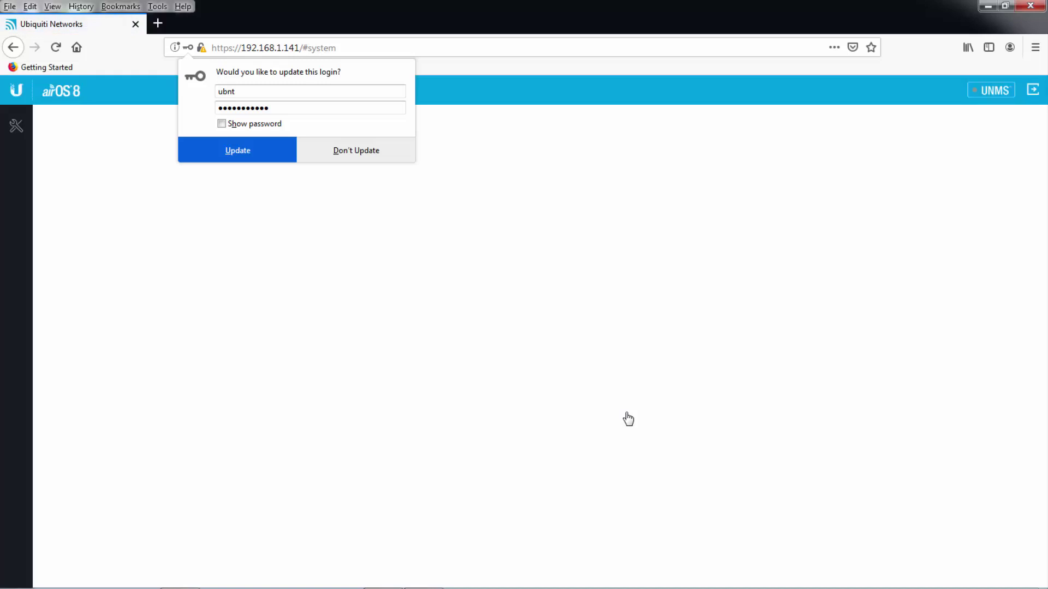
# Update Firefox's saved login for the LiteAP AC with the new password.
pyautogui.click(231, 149)
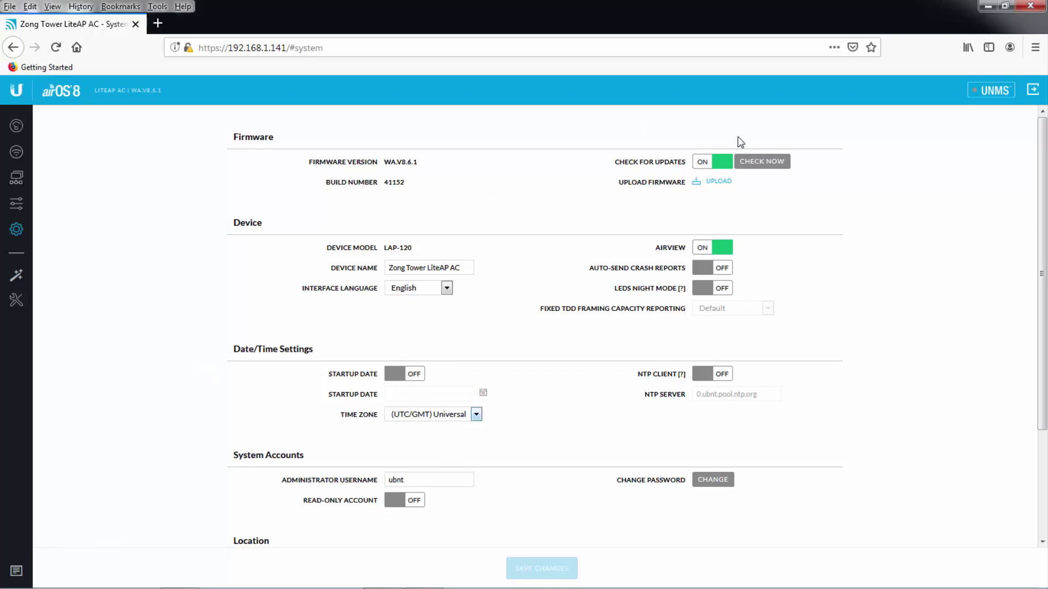
# Log out of the airOS interface from the System page.
pyautogui.click(1034, 93)
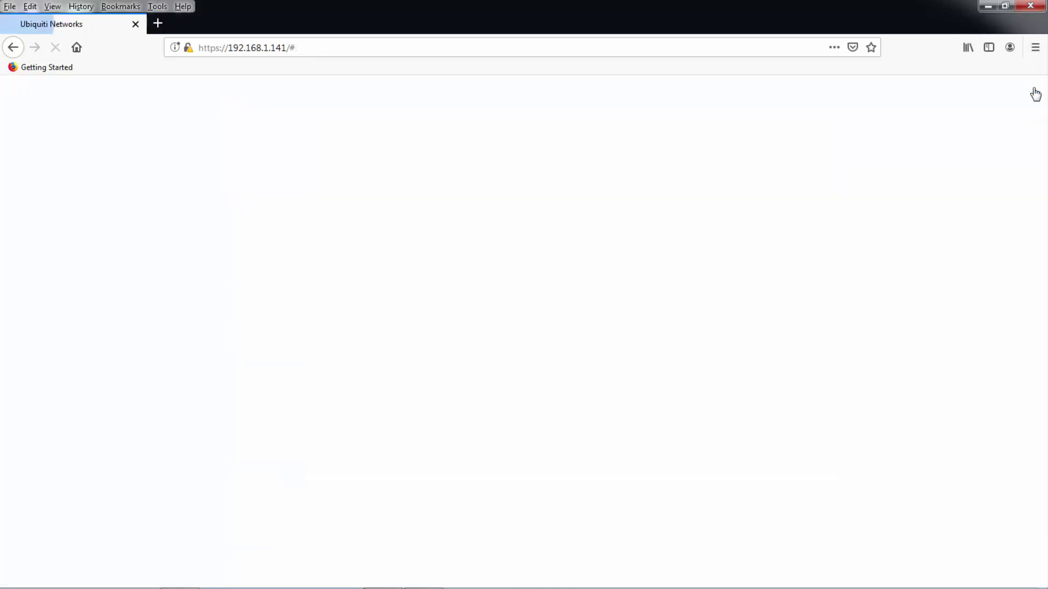